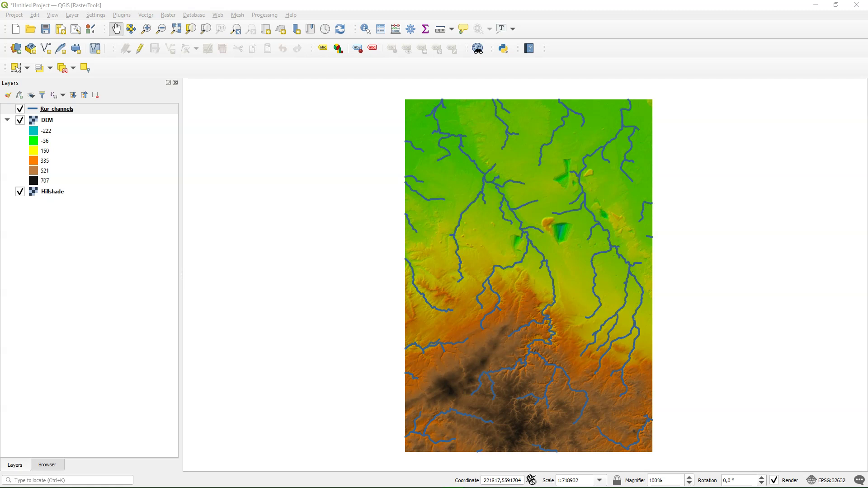
Step: Install the WaterNetAnalyzer plugin from the plugin manager and close the manager
{"action": "left_click", "coordinate": [121, 15]}
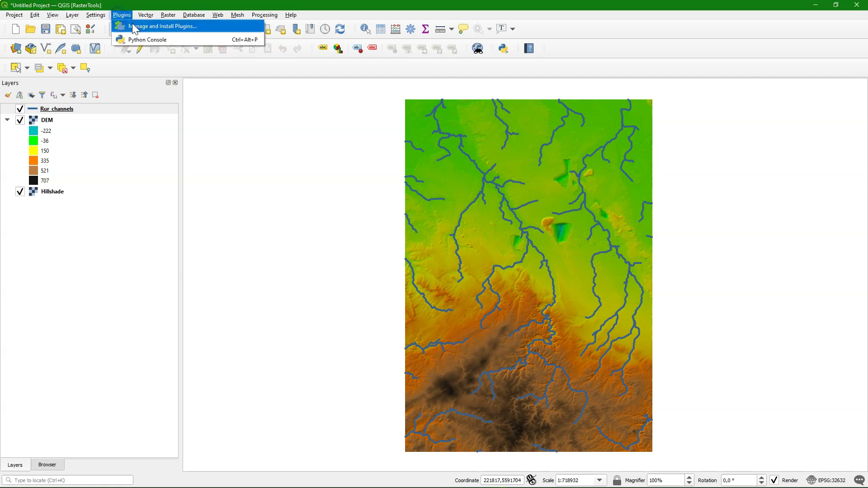
{"action": "left_click", "coordinate": [134, 27]}
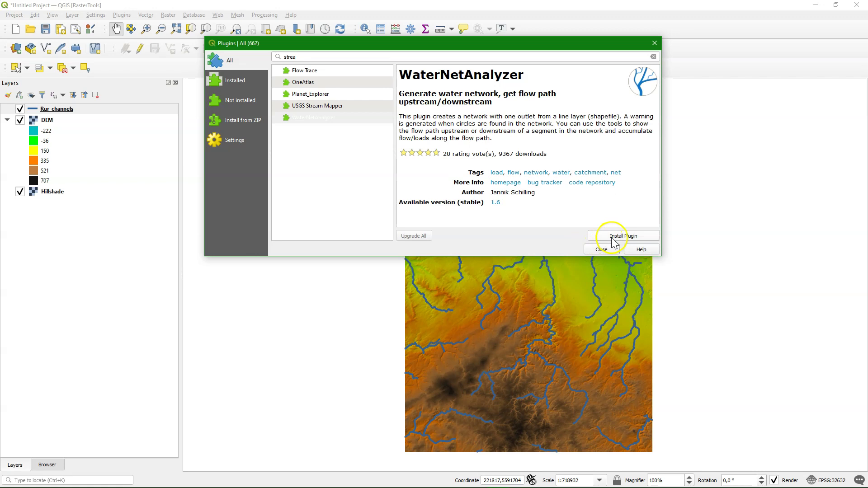
{"action": "left_click", "coordinate": [614, 237]}
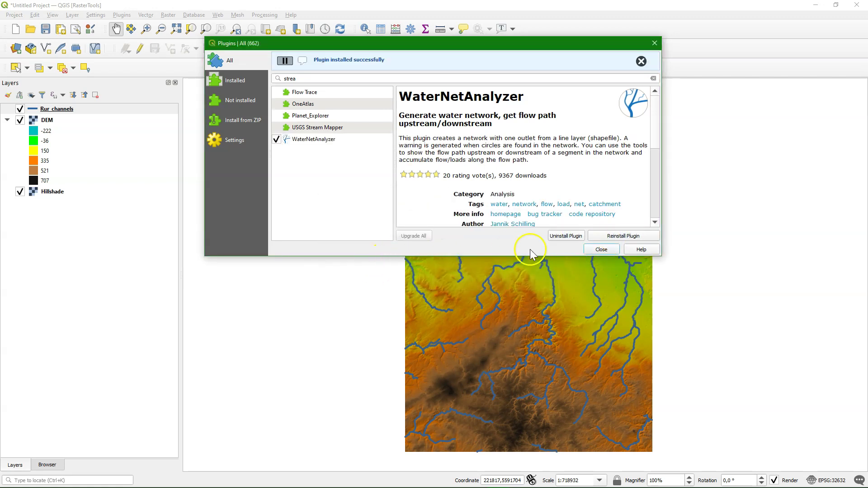
{"action": "left_click", "coordinate": [600, 249]}
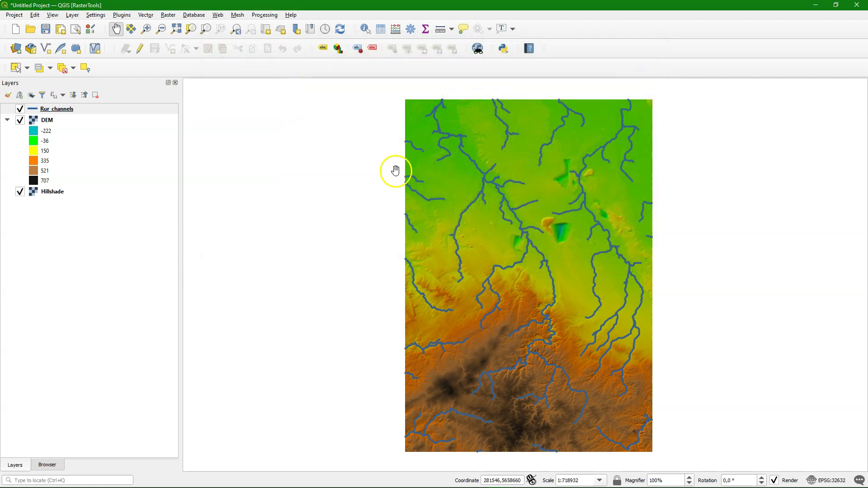
Step: Open the Processing Toolbox, expand the Water Net Analyzer group and pick Water Network Constructor
{"action": "left_click", "coordinate": [264, 14]}
{"action": "left_click", "coordinate": [267, 25]}
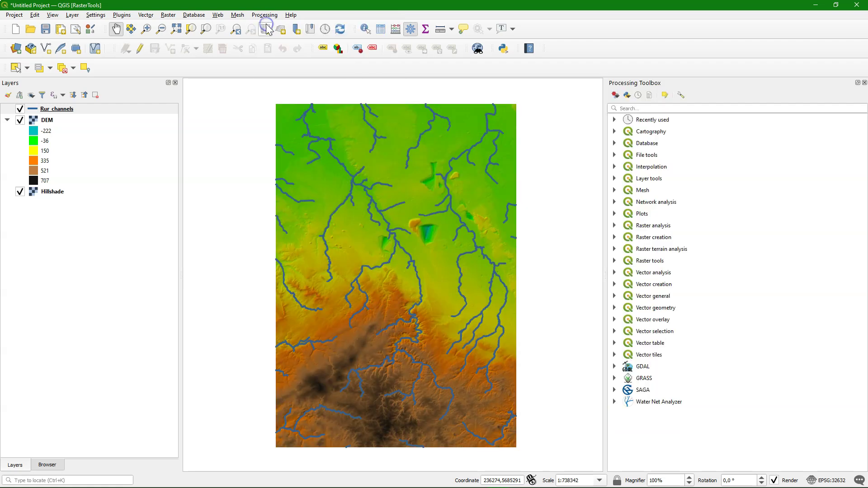
{"action": "left_click", "coordinate": [615, 401]}
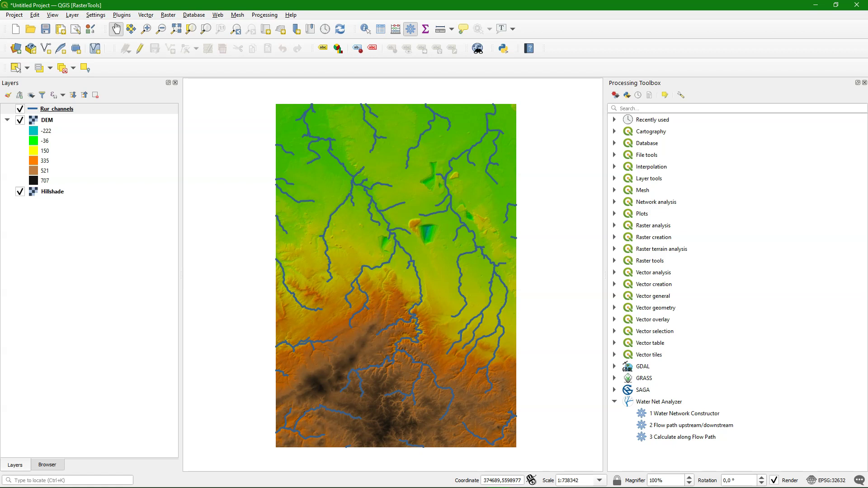
{"action": "left_click", "coordinate": [779, 421]}
Step: Run Water Network Constructor on Rur_channels from the selected outlet segment, using SEGMENT_ID as ID column
{"action": "double_click", "coordinate": [688, 413]}
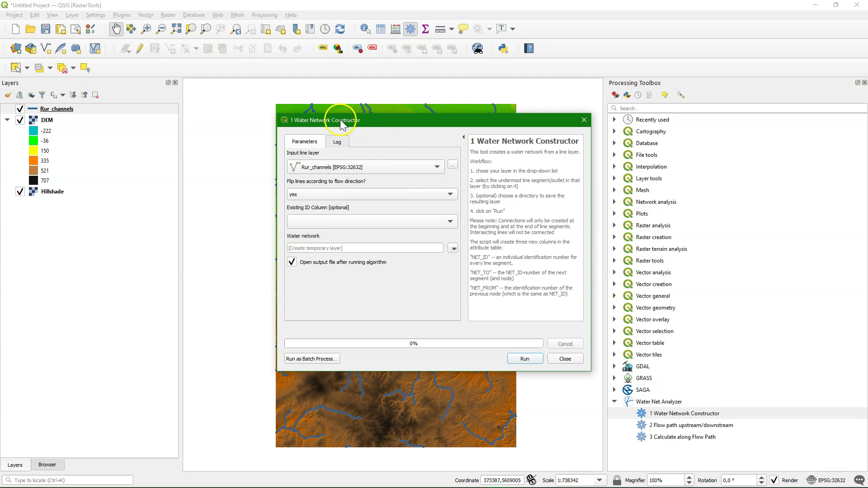
{"action": "left_click_drag", "start_coordinate": [339, 120], "coordinate": [553, 98]}
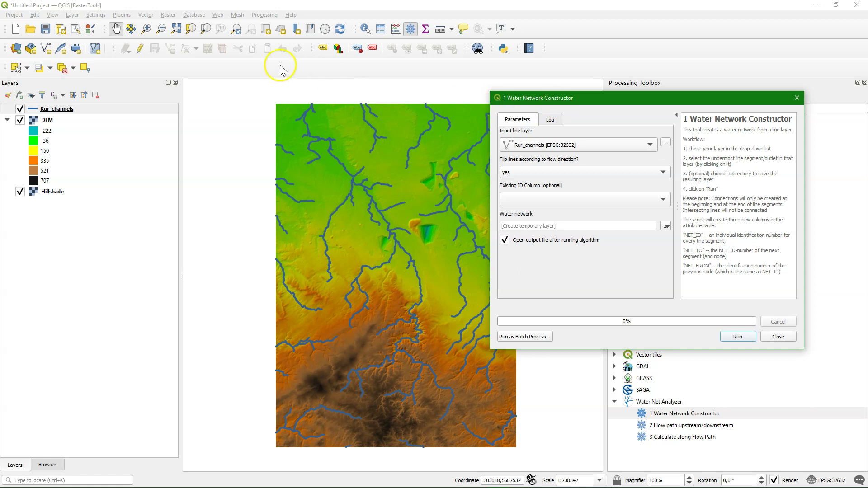
{"action": "left_click", "coordinate": [16, 68]}
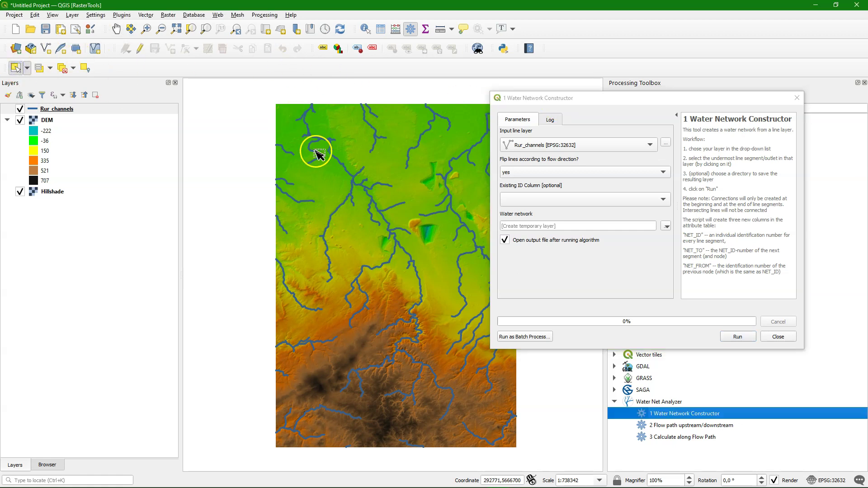
{"action": "left_click", "coordinate": [313, 108]}
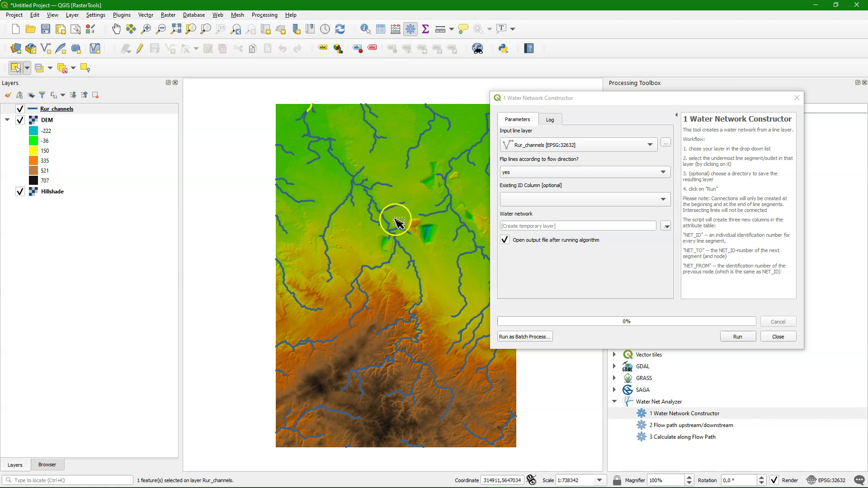
{"action": "left_click", "coordinate": [552, 199]}
{"action": "left_click", "coordinate": [541, 210]}
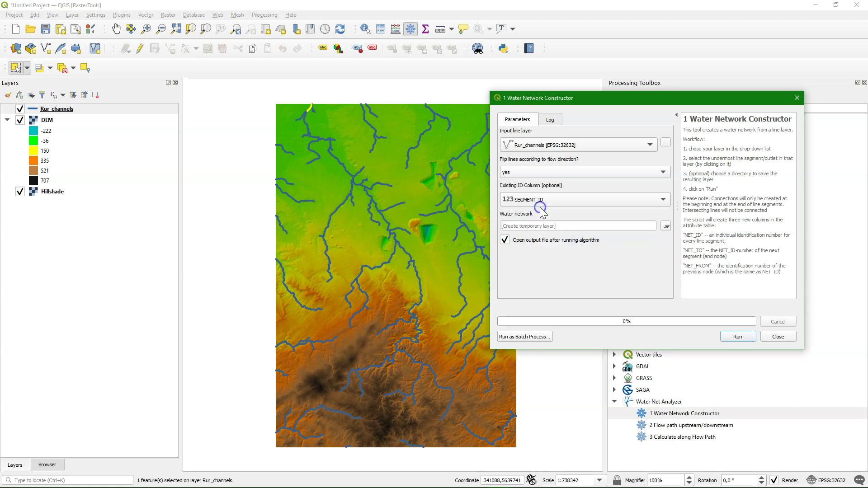
{"action": "left_click", "coordinate": [738, 338]}
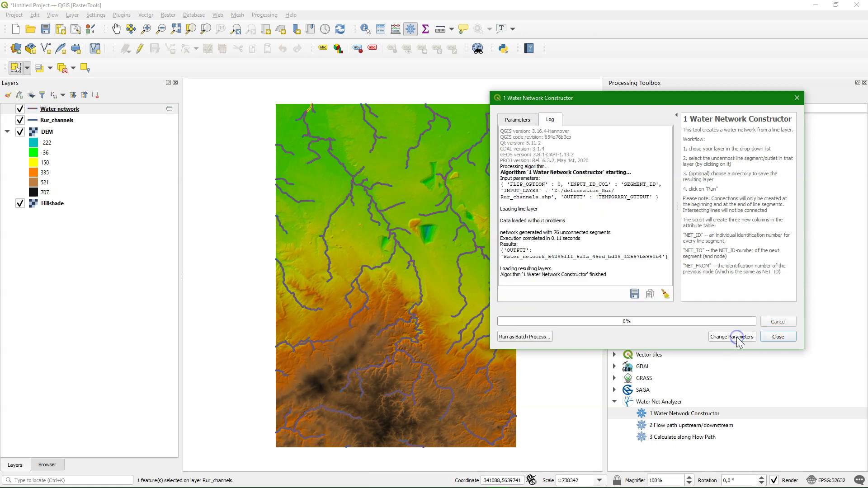
Step: Inspect the NET_TO and NET_FROM columns in the Water network attribute table
{"action": "left_click", "coordinate": [778, 341]}
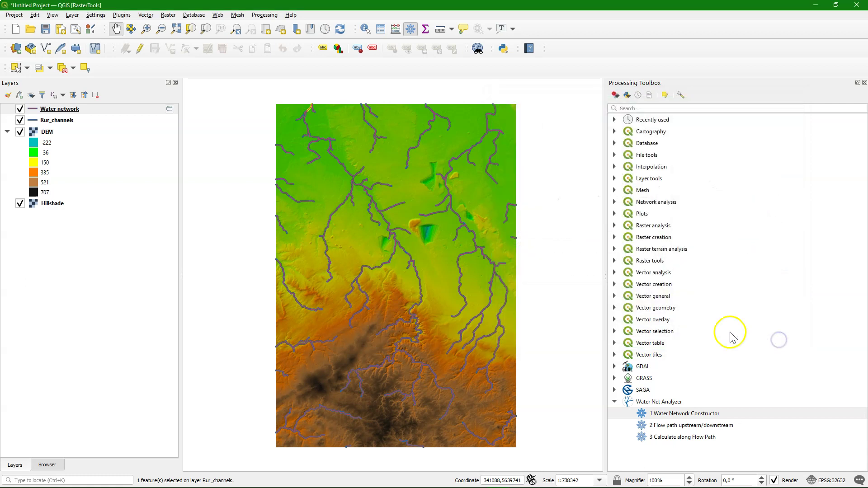
{"action": "right_click", "coordinate": [60, 109]}
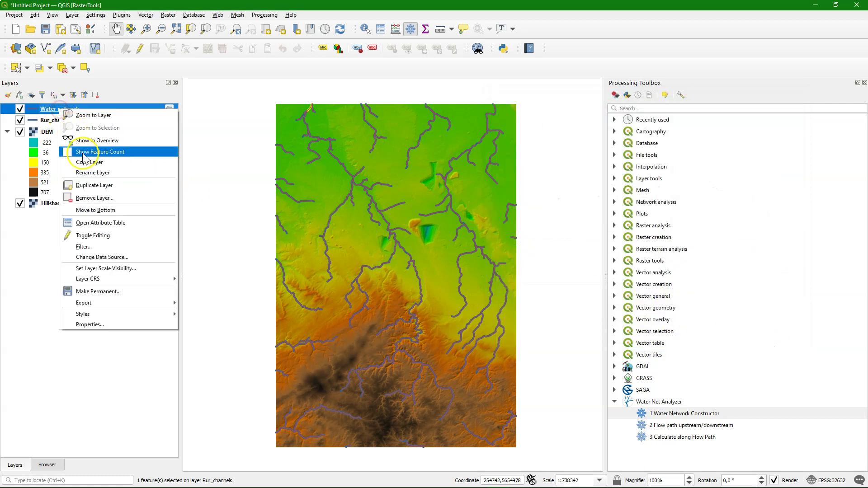
{"action": "left_click", "coordinate": [95, 223]}
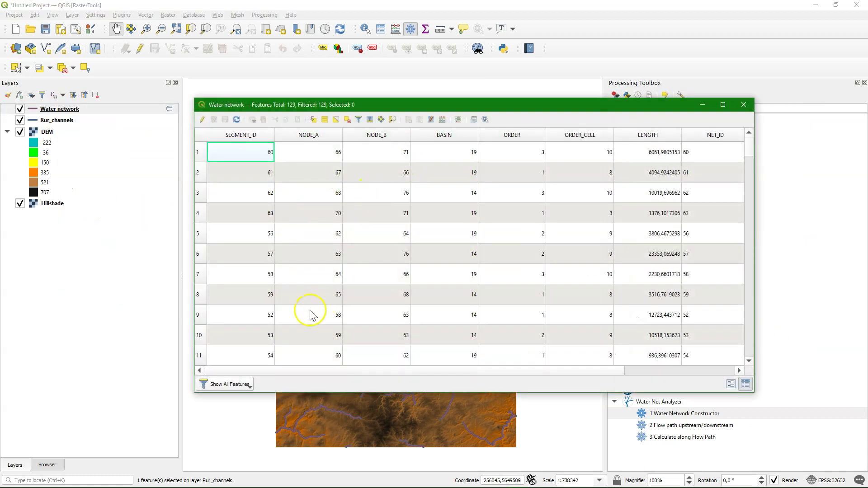
{"action": "left_click_drag", "start_coordinate": [532, 371], "coordinate": [681, 362]}
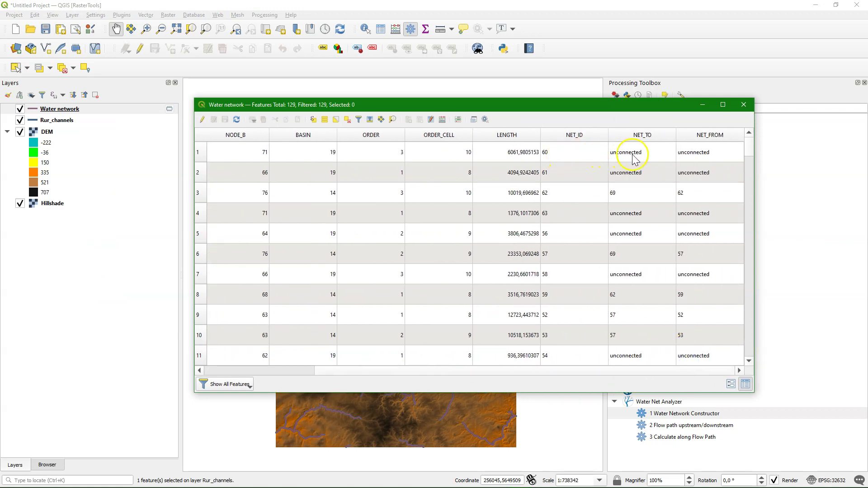
{"action": "scroll", "coordinate": [647, 290], "scroll_direction": "down", "scroll_amount": 18}
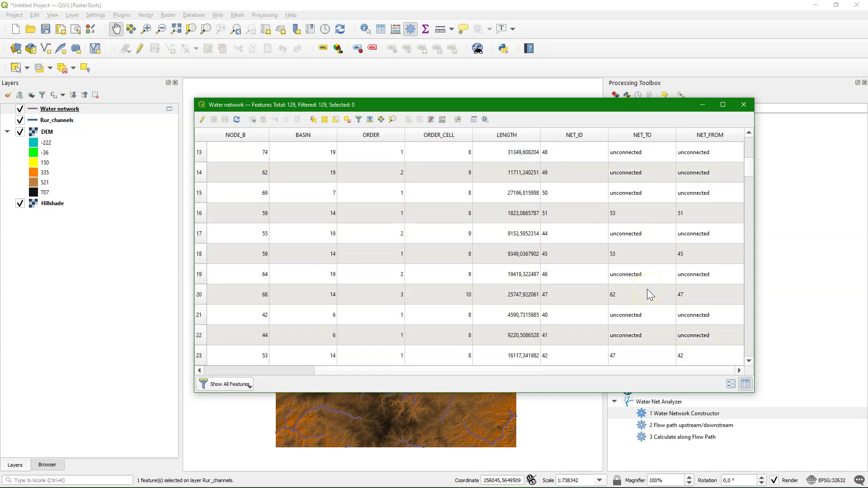
{"action": "scroll", "coordinate": [647, 289], "scroll_direction": "down", "scroll_amount": 13}
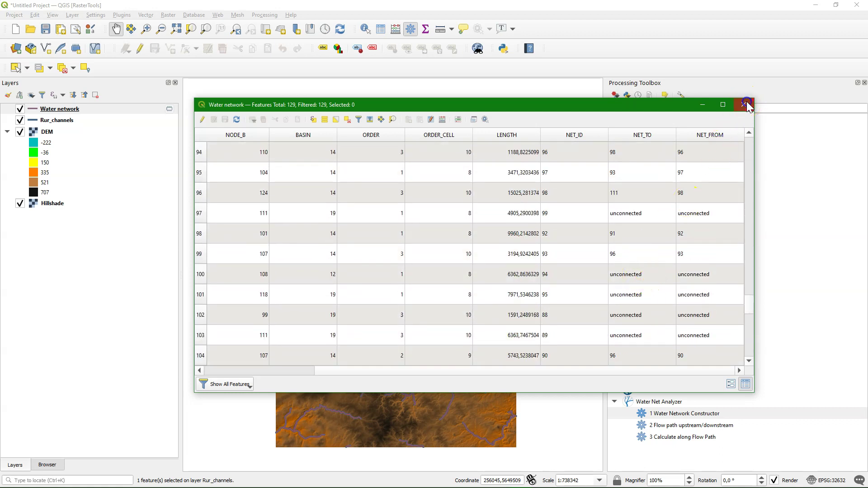
{"action": "left_click", "coordinate": [745, 103]}
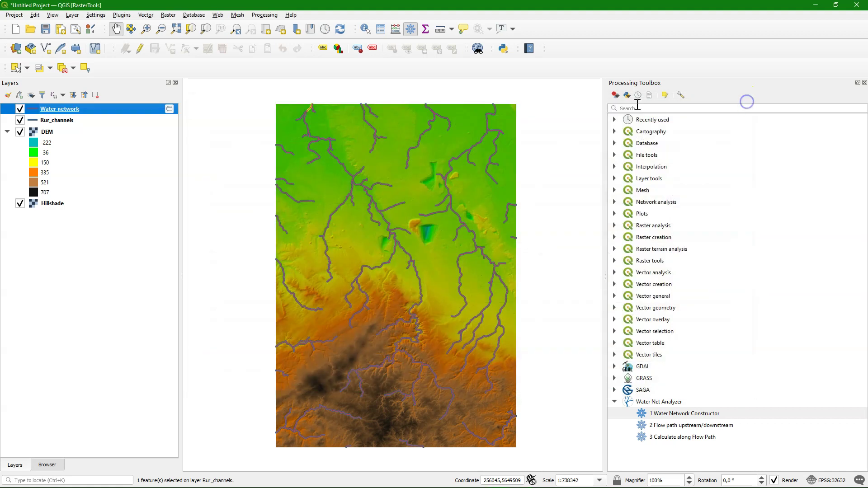
Step: Remove the Water network layer from the project
{"action": "right_click", "coordinate": [60, 113]}
{"action": "left_click", "coordinate": [102, 197]}
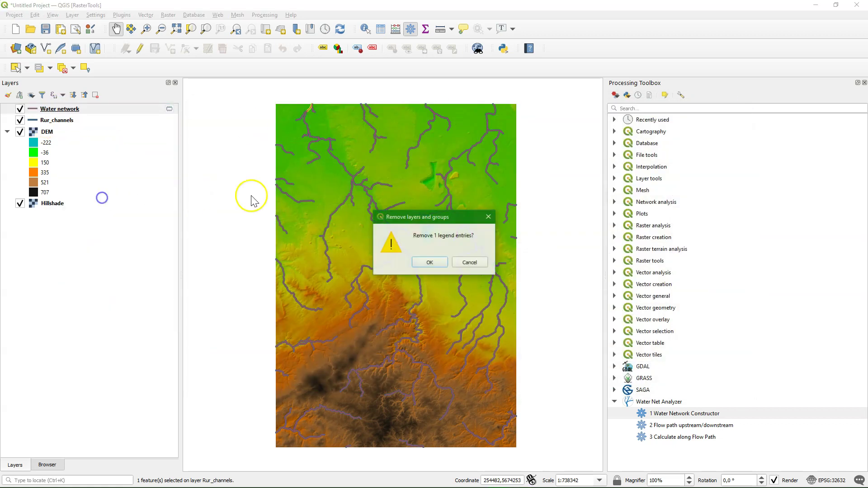
{"action": "left_click", "coordinate": [433, 264]}
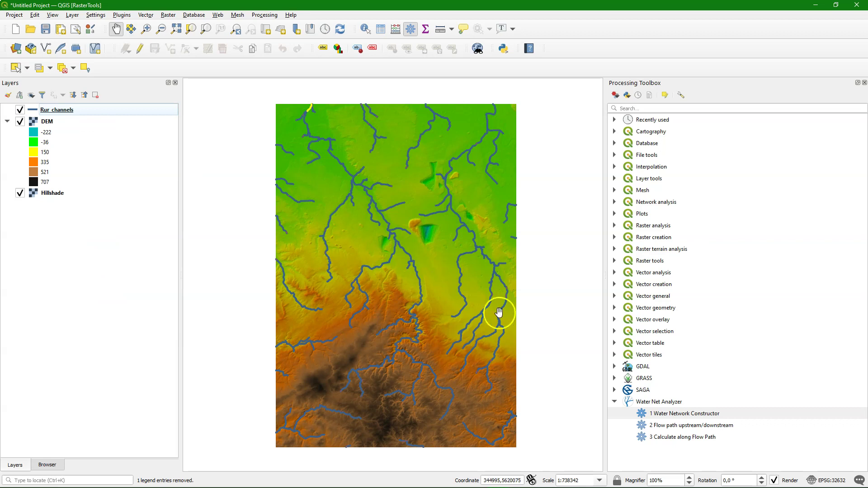
{"action": "left_click", "coordinate": [671, 426]}
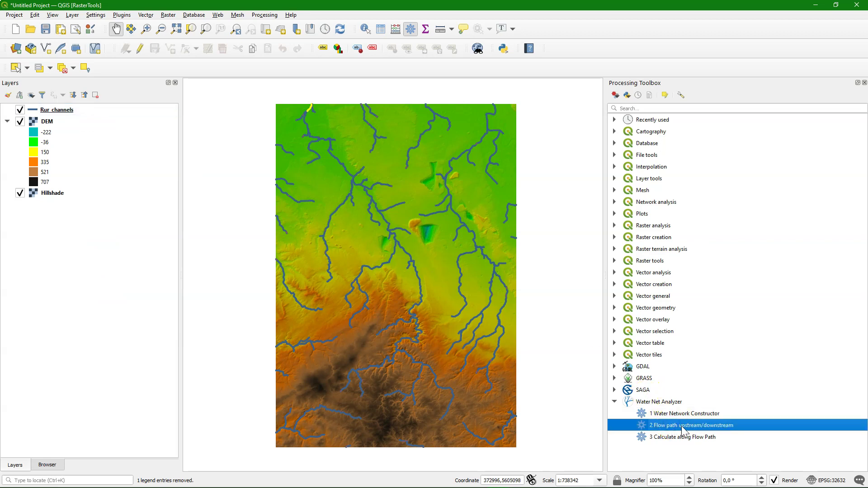
Step: Run the flow path tool in Upstream mode with SEGMENT_ID, NODE_A, NODE_B, then clear the 53-segment selection
{"action": "double_click", "coordinate": [675, 426]}
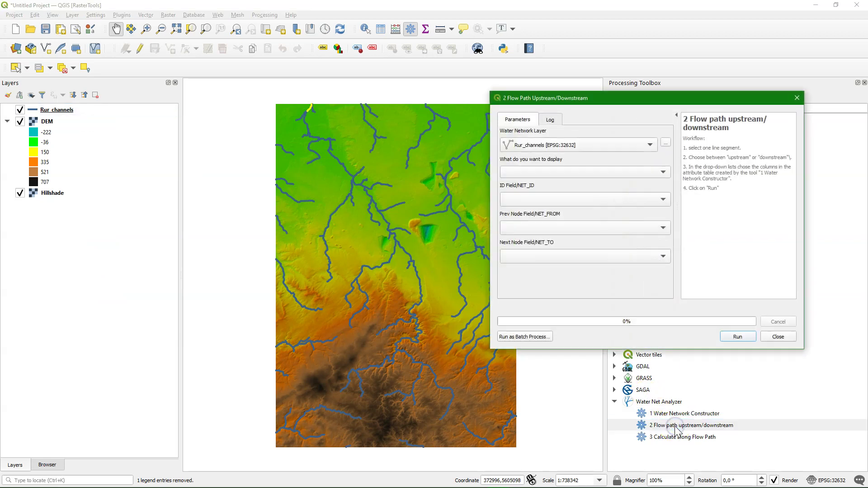
{"action": "left_click", "coordinate": [544, 171]}
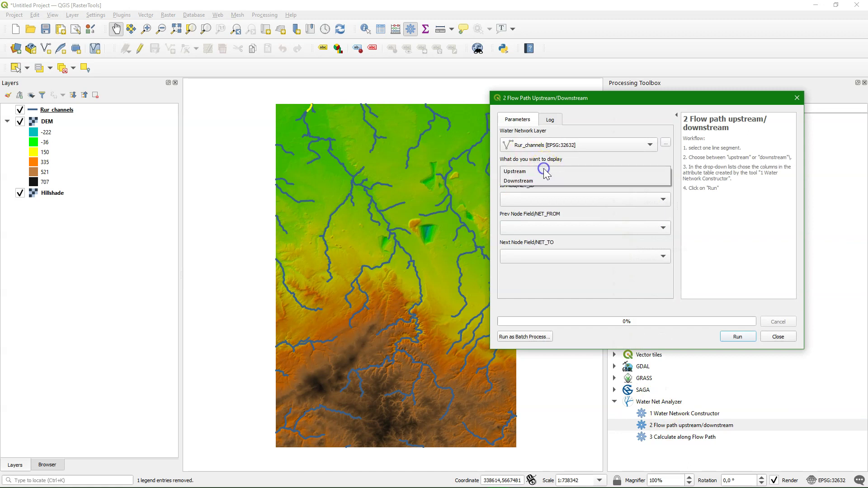
{"action": "left_click", "coordinate": [518, 172]}
{"action": "left_click", "coordinate": [527, 199]}
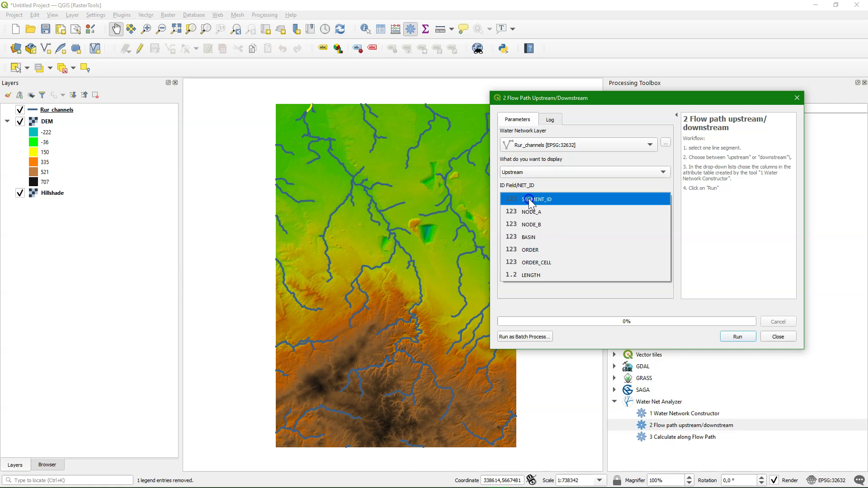
{"action": "left_click", "coordinate": [529, 200]}
{"action": "left_click", "coordinate": [532, 227]}
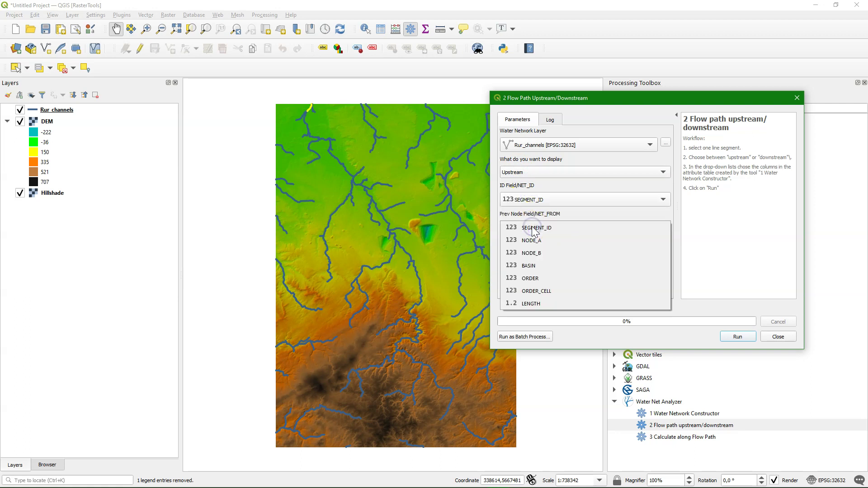
{"action": "left_click", "coordinate": [532, 240]}
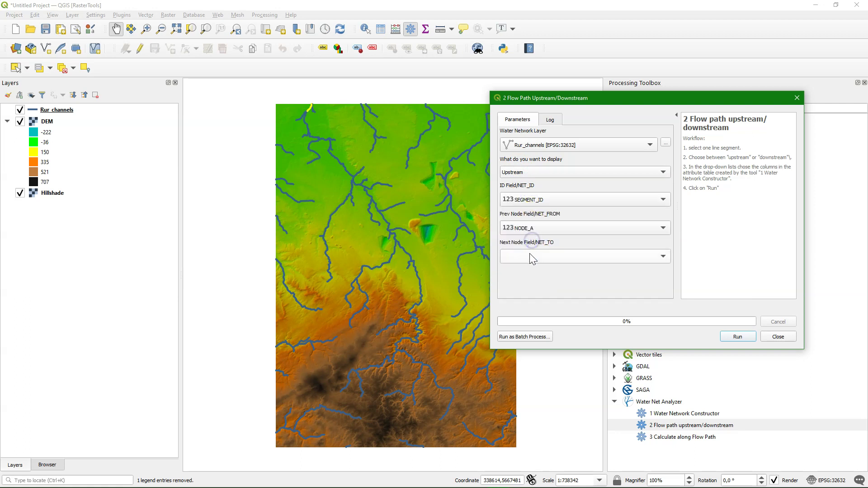
{"action": "left_click", "coordinate": [530, 256]}
{"action": "left_click", "coordinate": [534, 281]}
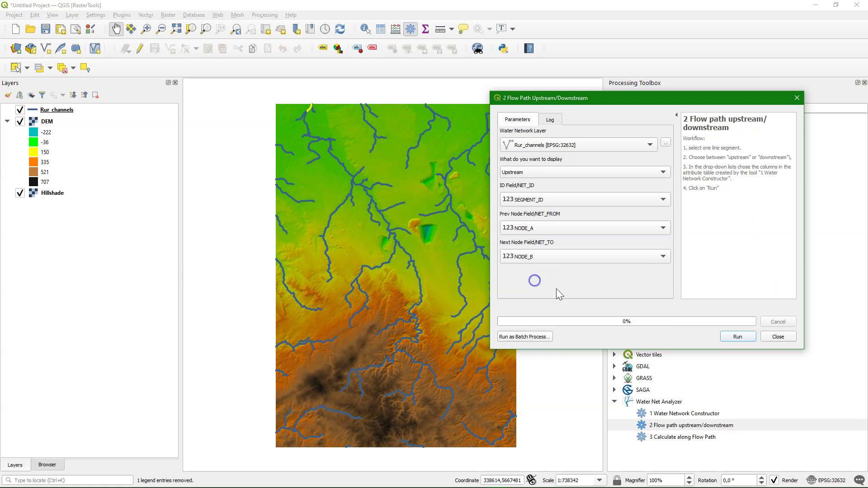
{"action": "left_click", "coordinate": [742, 338]}
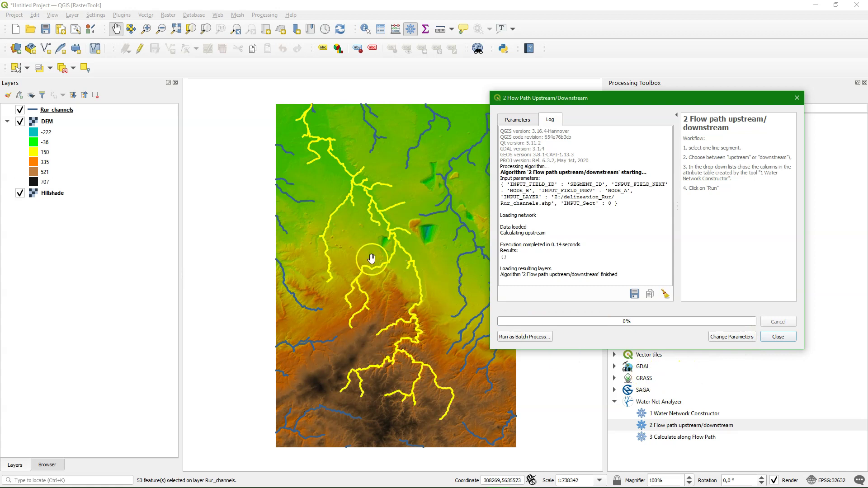
{"action": "left_click", "coordinate": [63, 70]}
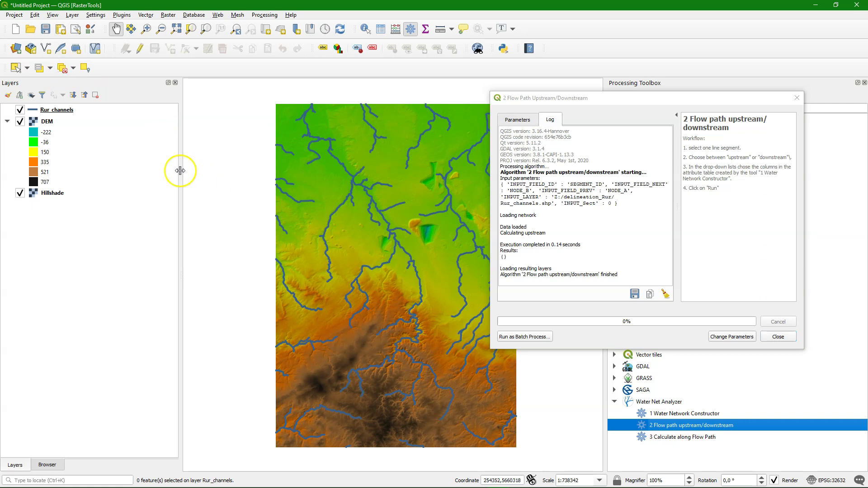
Step: Select a southern channel segment and compute its 21-segment Downstream flow path
{"action": "left_click", "coordinate": [16, 68]}
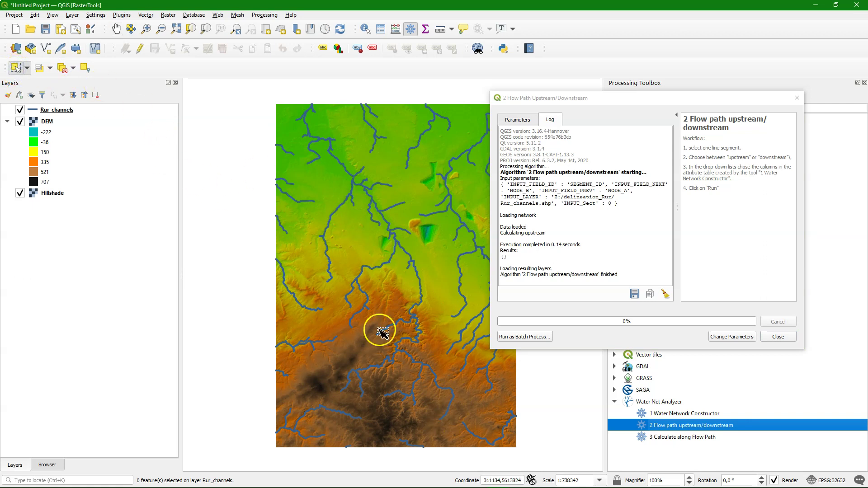
{"action": "left_click", "coordinate": [405, 402]}
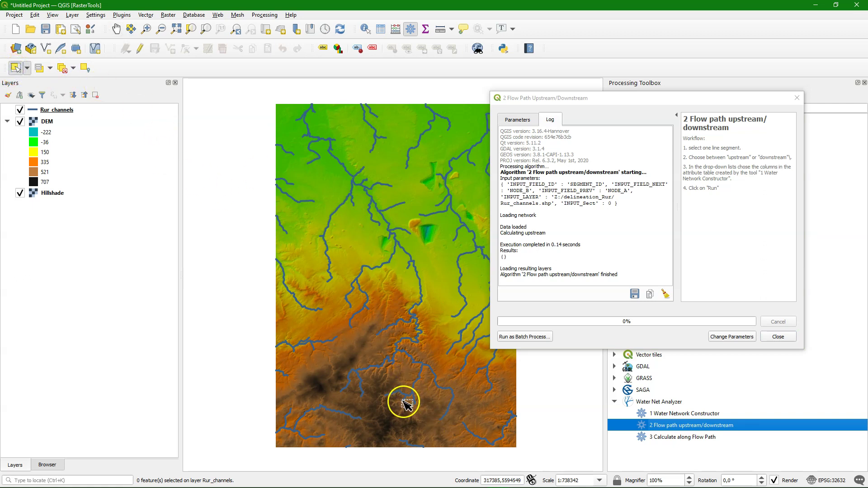
{"action": "left_click", "coordinate": [517, 120]}
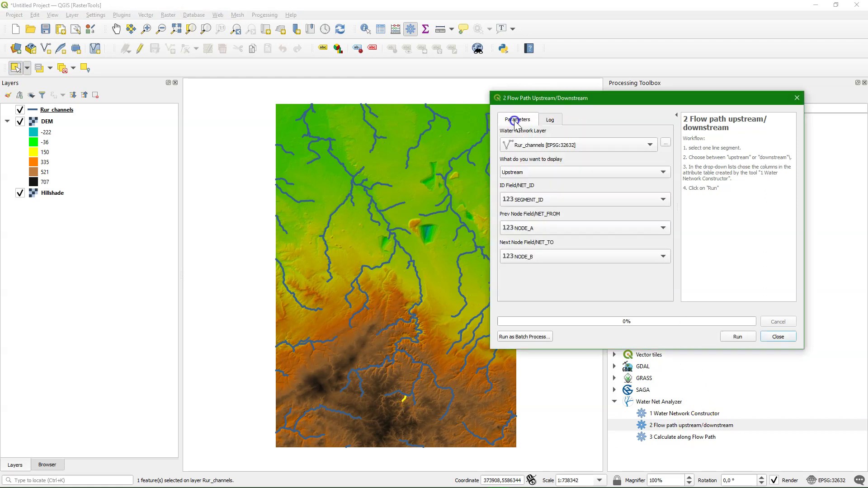
{"action": "left_click", "coordinate": [536, 170]}
{"action": "left_click", "coordinate": [533, 181]}
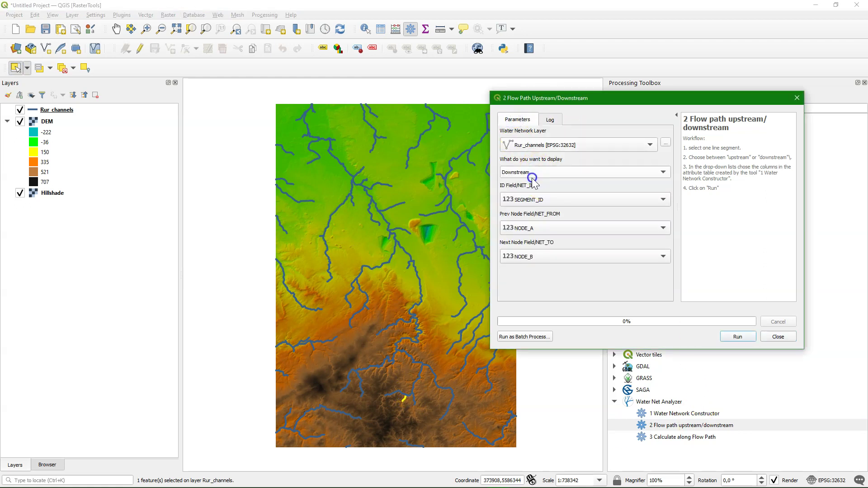
{"action": "left_click", "coordinate": [748, 334]}
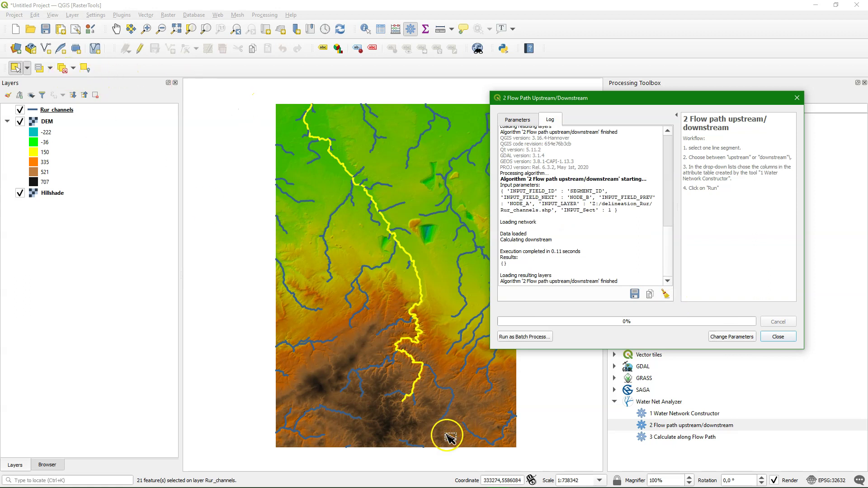
{"action": "left_click", "coordinate": [347, 388]}
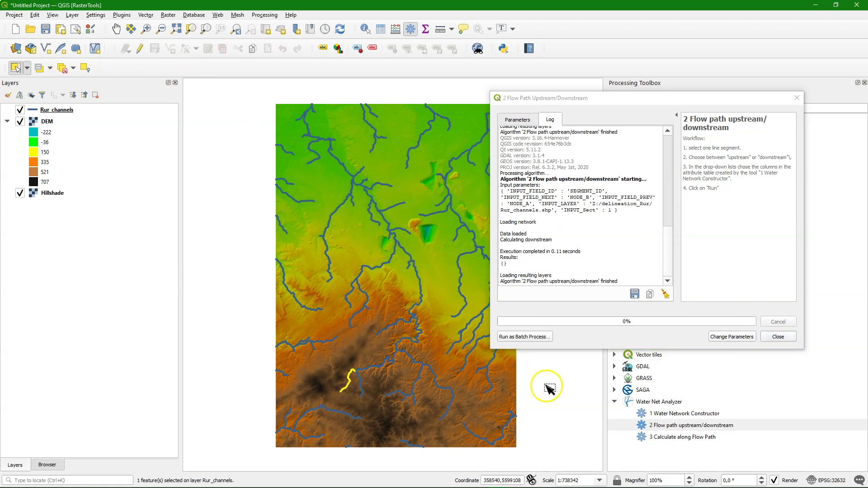
Step: Re-run the downstream path for two more channels, the last giving 17 segments, then close the tool
{"action": "left_click", "coordinate": [731, 337]}
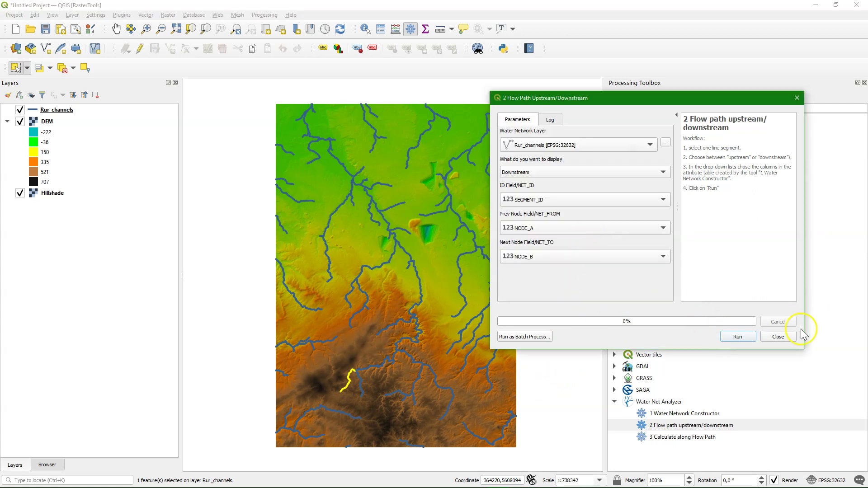
{"action": "left_click", "coordinate": [737, 336]}
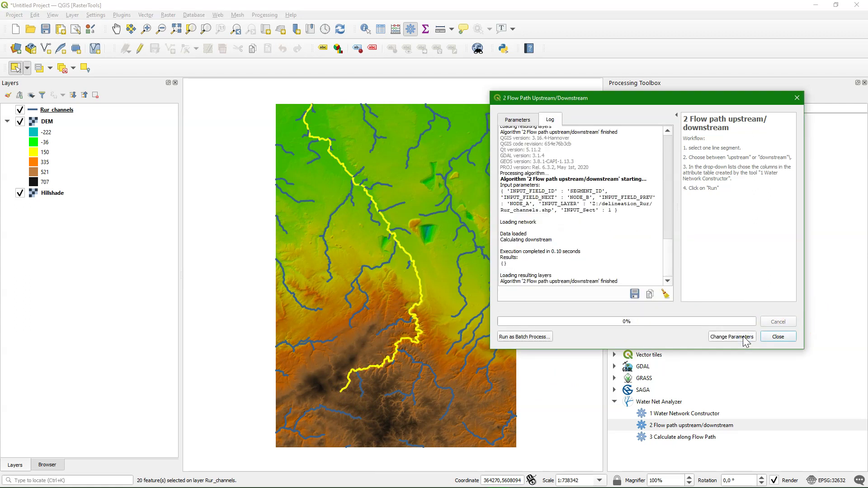
{"action": "left_click", "coordinate": [353, 319]}
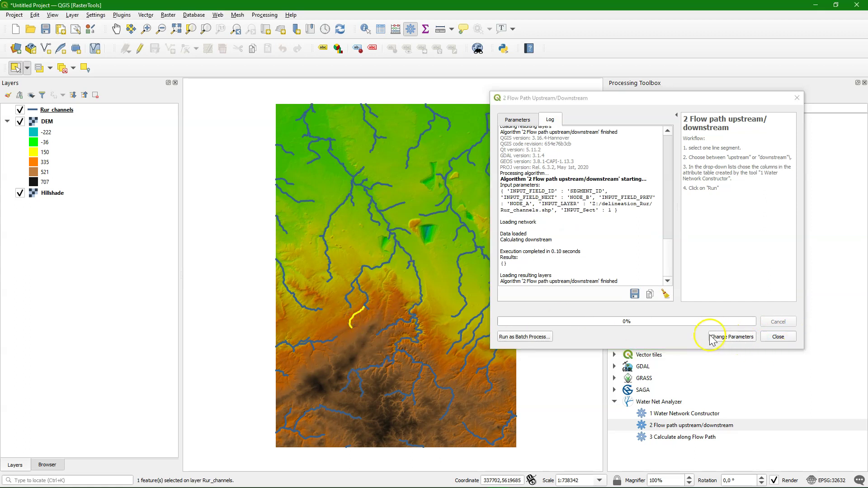
{"action": "left_click", "coordinate": [724, 337]}
{"action": "left_click", "coordinate": [736, 337]}
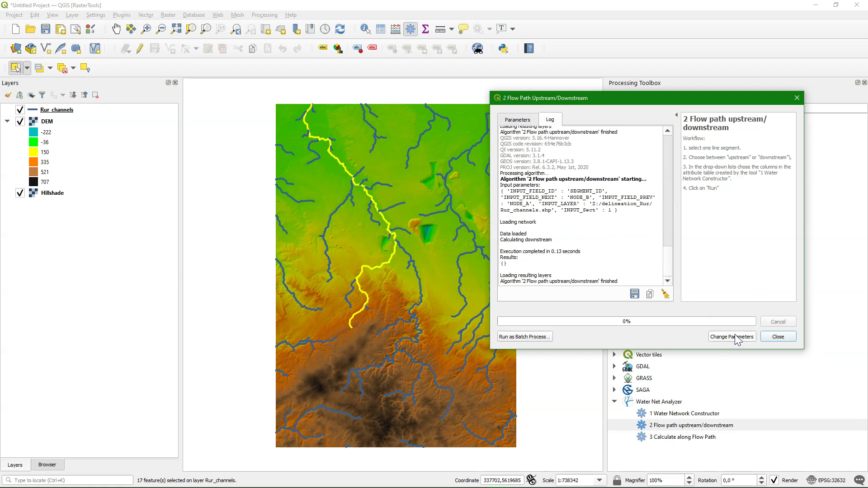
{"action": "left_click", "coordinate": [781, 336]}
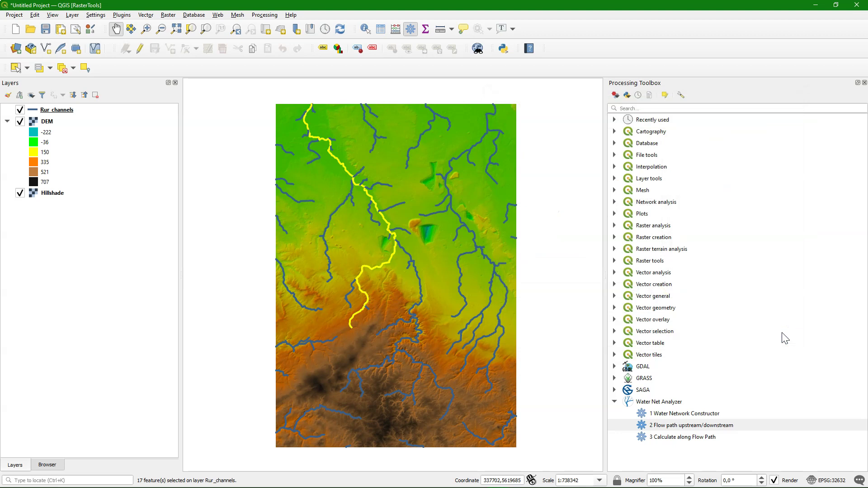
Step: Look at the Rur_channels Export options, then deselect all channel segments
{"action": "right_click", "coordinate": [62, 111]}
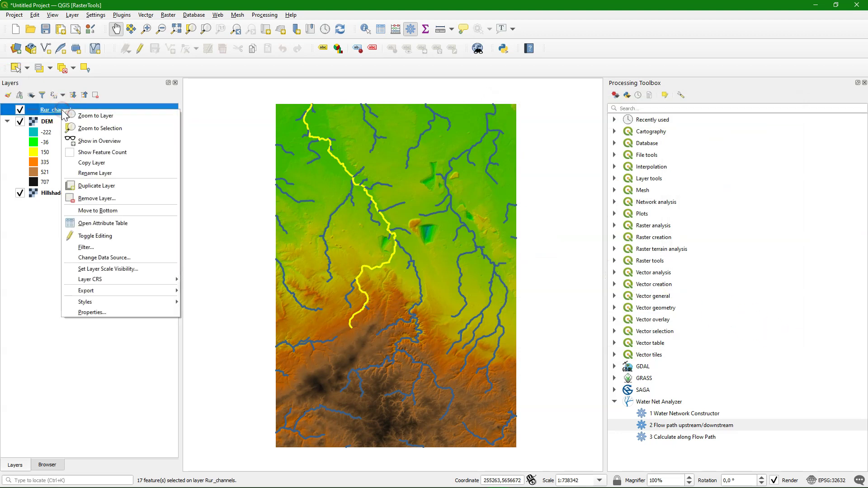
{"action": "mouse_move", "coordinate": [128, 291]}
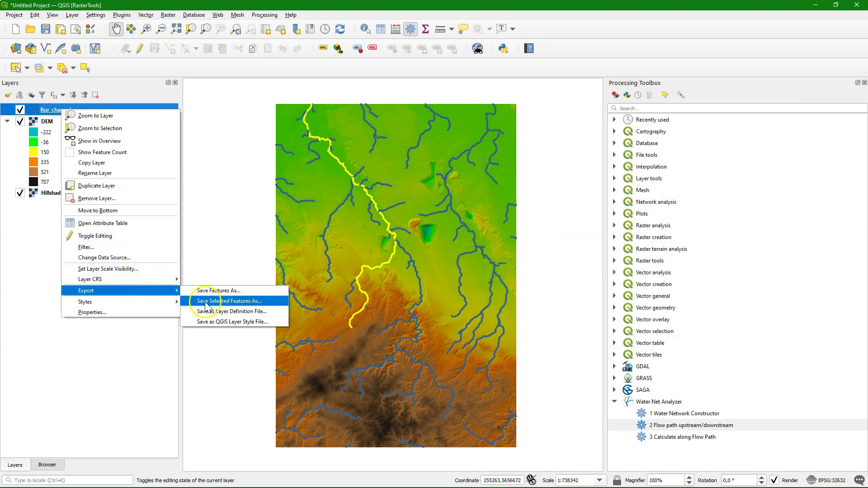
{"action": "left_click", "coordinate": [67, 347]}
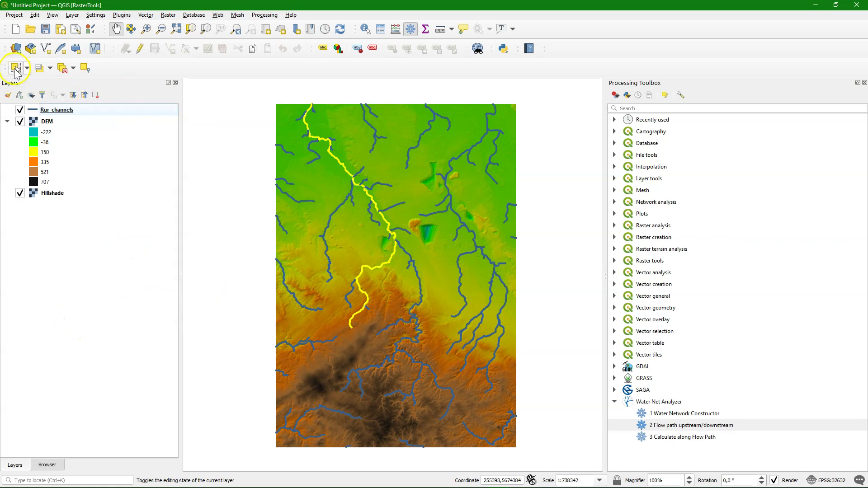
{"action": "left_click", "coordinate": [61, 68]}
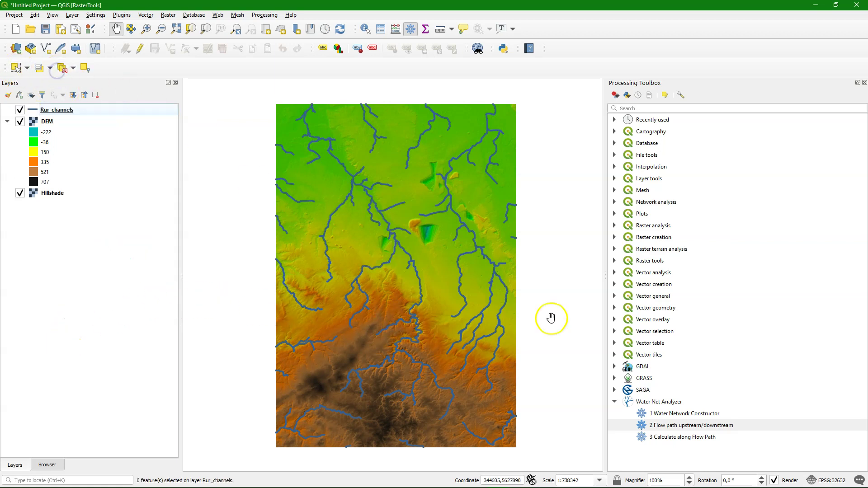
Step: Run Calculate along Flow Path accumulating LENGTH with SEGMENT_ID, NODE_A and NODE_B, then close it
{"action": "left_click", "coordinate": [682, 437]}
{"action": "double_click", "coordinate": [684, 438]}
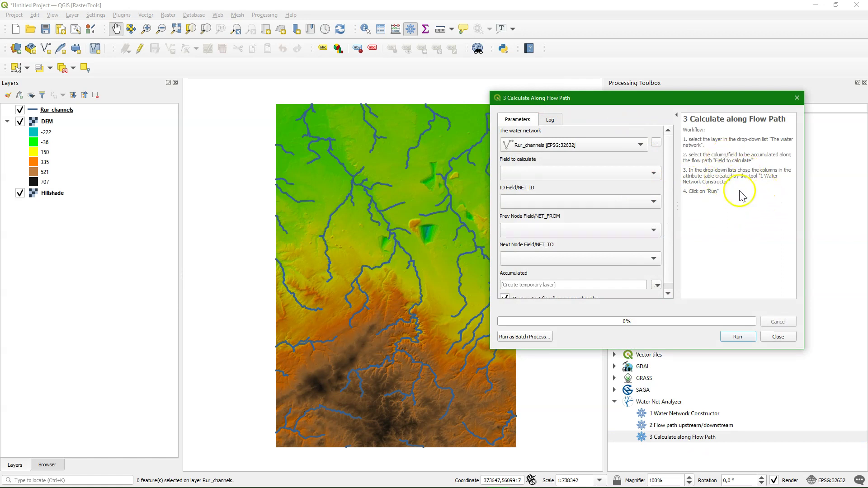
{"action": "left_click", "coordinate": [564, 172]}
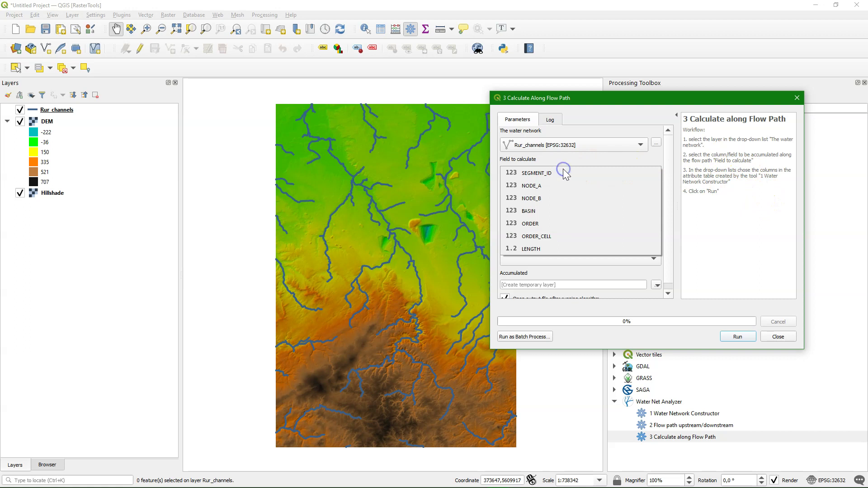
{"action": "left_click", "coordinate": [531, 249]}
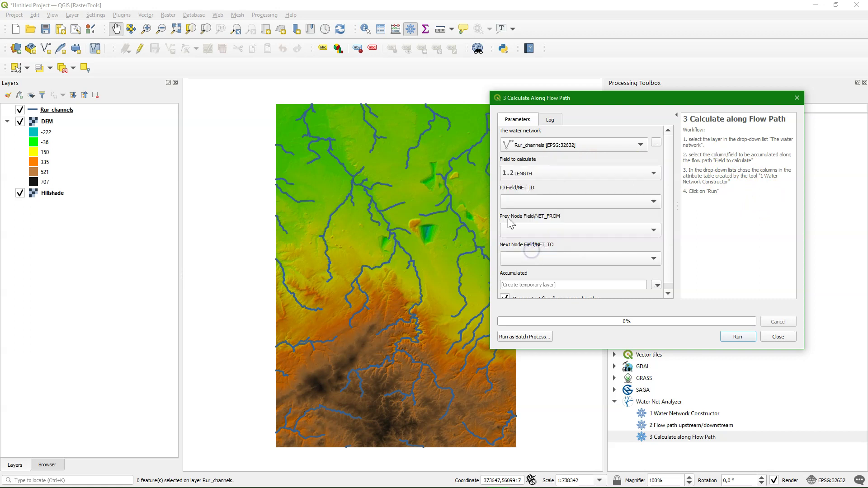
{"action": "left_click", "coordinate": [597, 202]}
{"action": "left_click", "coordinate": [551, 203]}
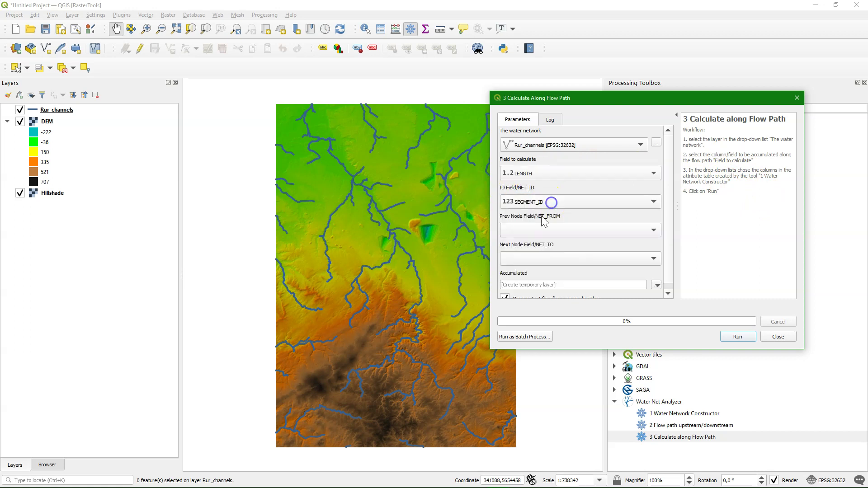
{"action": "left_click", "coordinate": [541, 230]}
{"action": "left_click", "coordinate": [538, 244]}
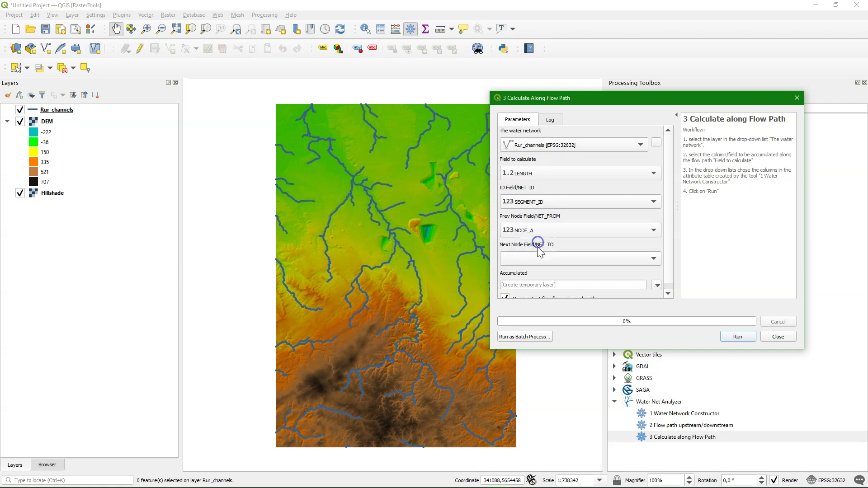
{"action": "left_click", "coordinate": [538, 258]}
{"action": "left_click", "coordinate": [537, 282]}
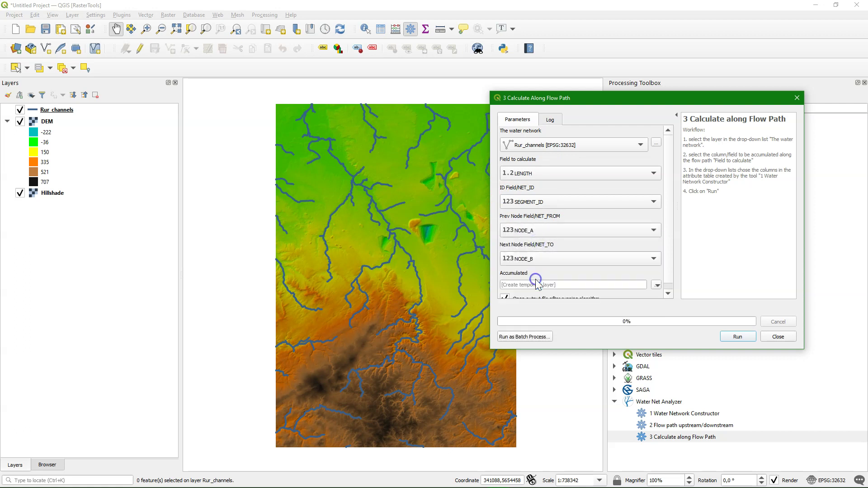
{"action": "left_click", "coordinate": [668, 292]}
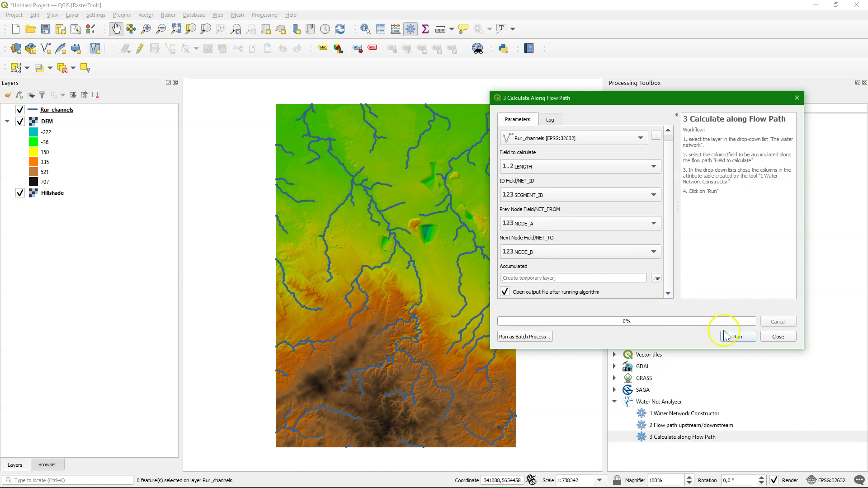
{"action": "left_click", "coordinate": [737, 337]}
{"action": "left_click", "coordinate": [783, 338]}
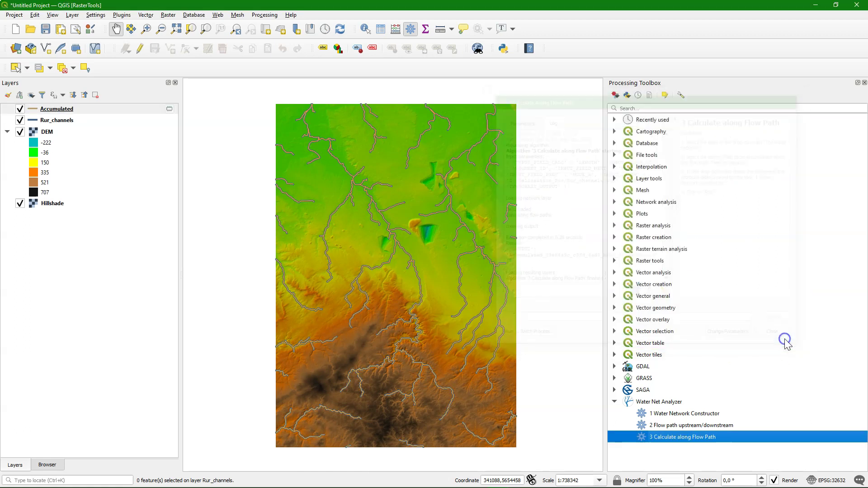
Step: Filter the Accumulated attribute table to selected segment 128, with calc_LENGTH 434720,768
{"action": "left_click", "coordinate": [310, 112]}
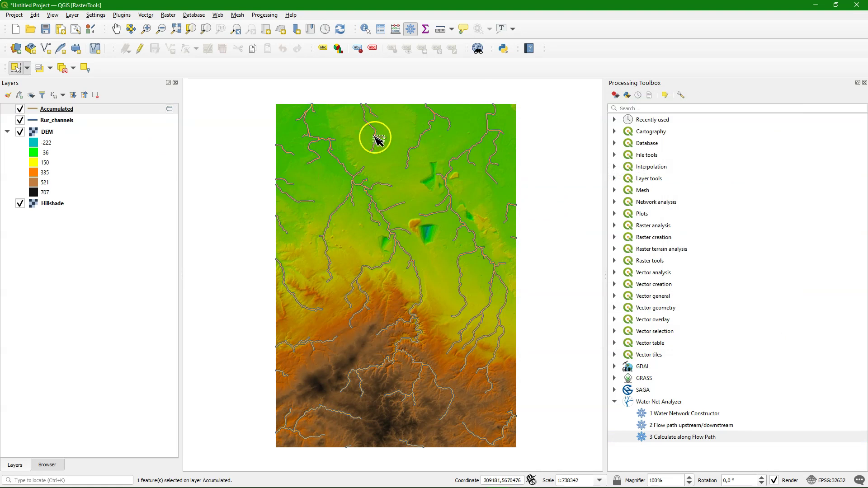
{"action": "key", "text": "F6"}
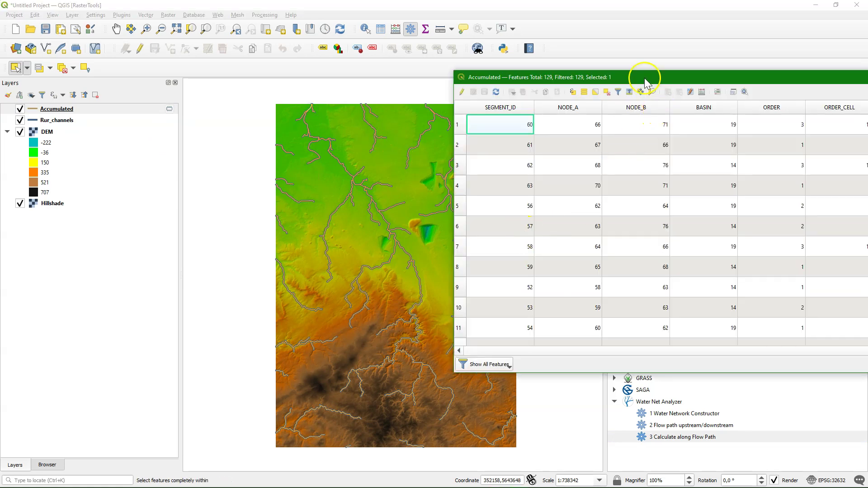
{"action": "left_click_drag", "start_coordinate": [645, 77], "coordinate": [485, 60]}
{"action": "left_click", "coordinate": [345, 348]}
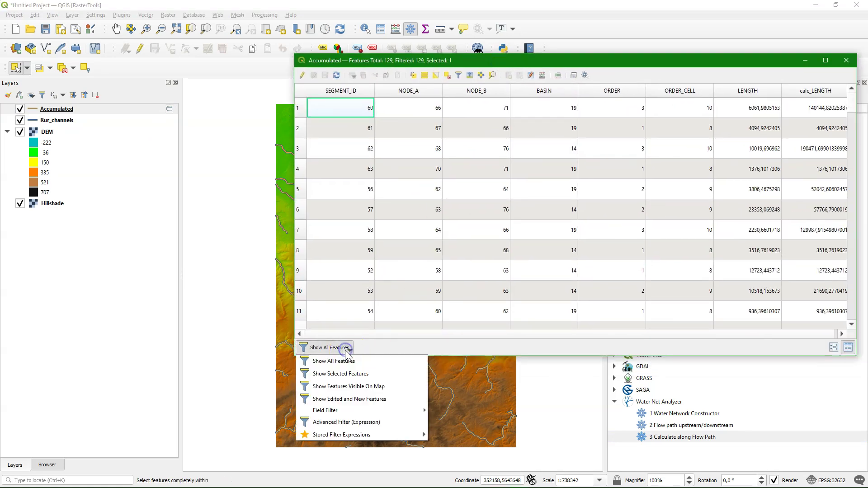
{"action": "left_click", "coordinate": [342, 372]}
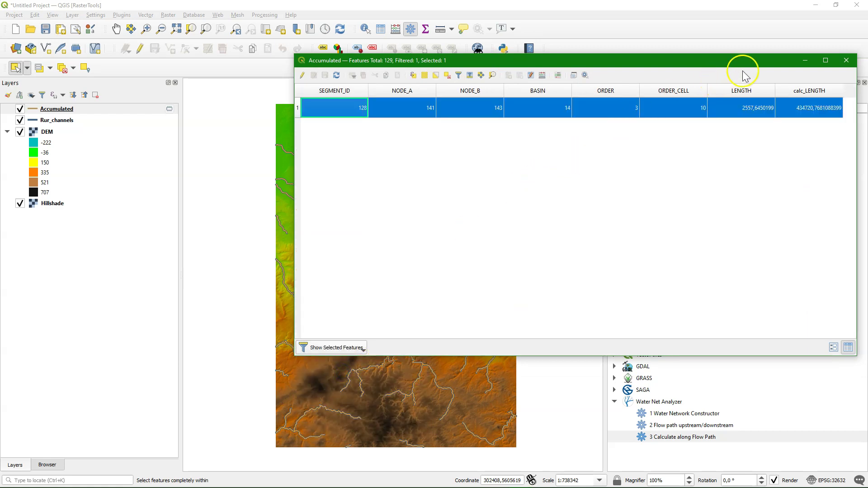
{"action": "left_click_drag", "start_coordinate": [747, 62], "coordinate": [586, 190]}
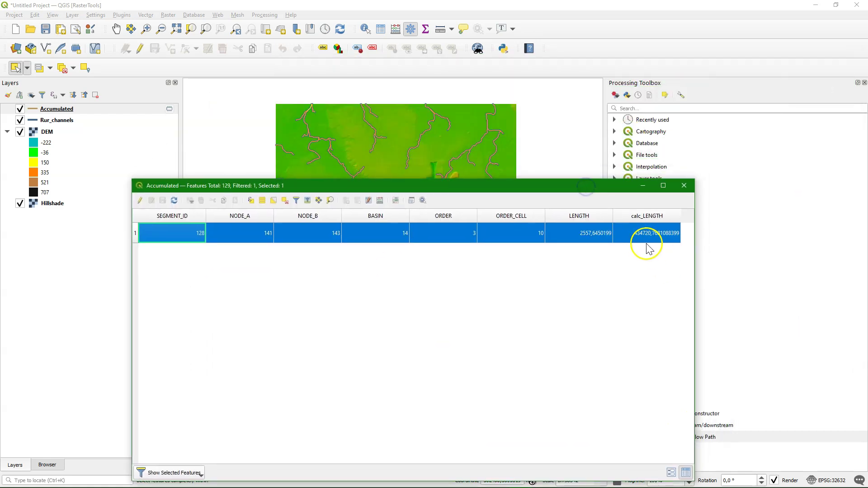